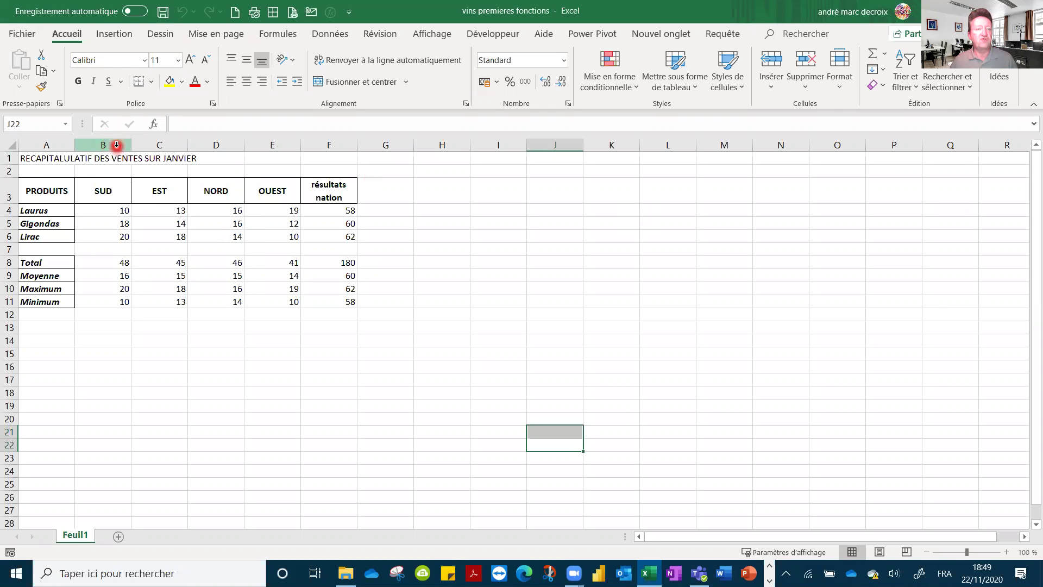
# Step: Insert a blank column before SUD and move the NORD column into it
pyautogui.click(116, 144)
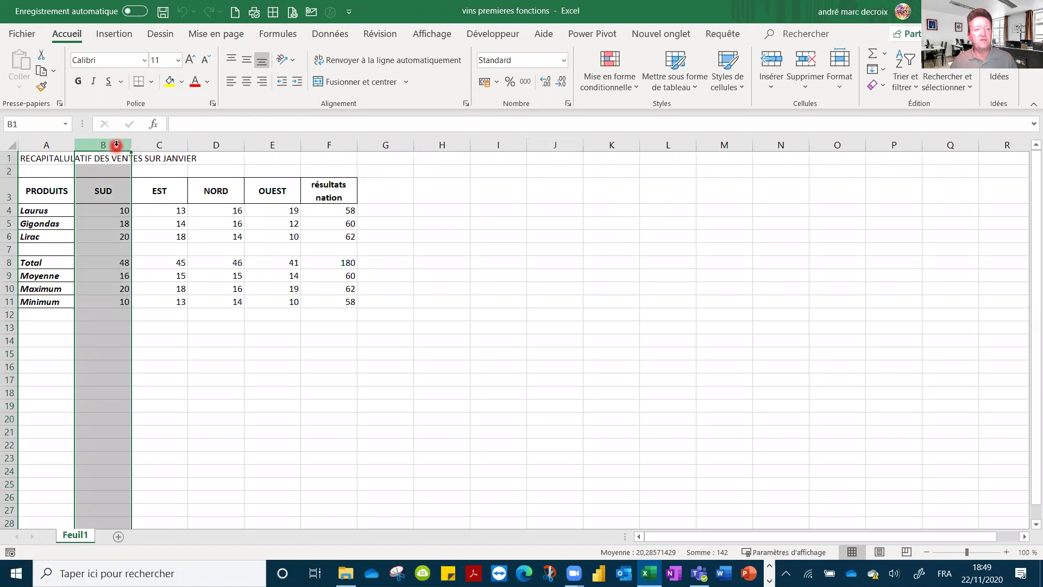
pyautogui.rightClick(116, 145)
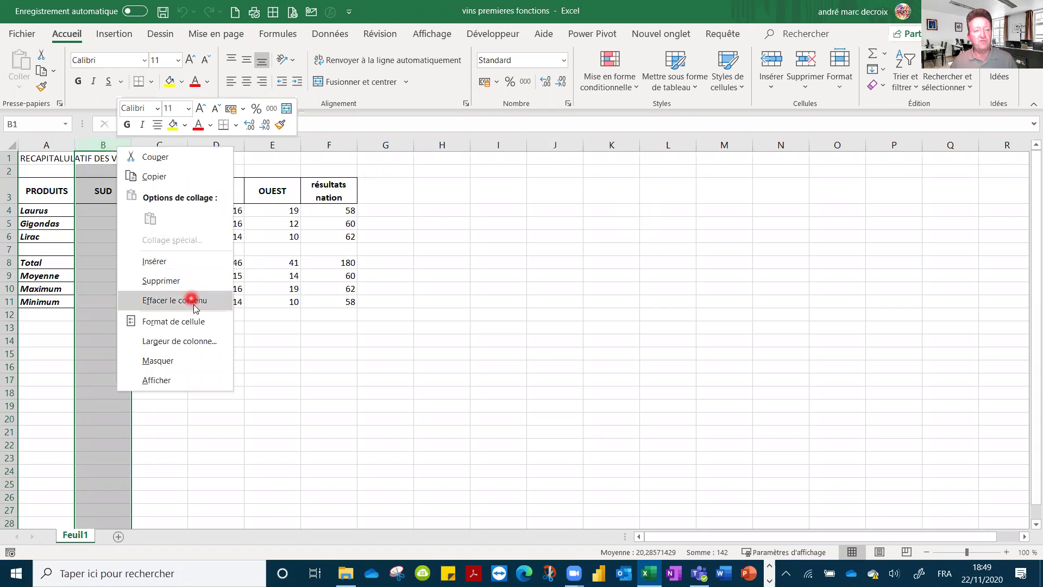
pyautogui.click(171, 262)
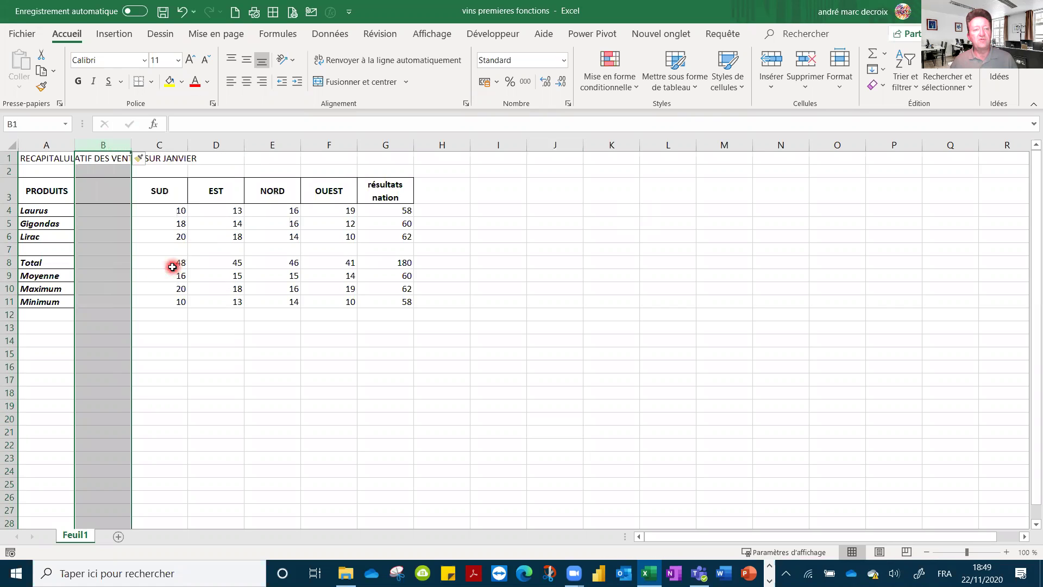
pyautogui.click(284, 146)
pyautogui.moveTo(300, 188); pyautogui.dragTo(112, 191)
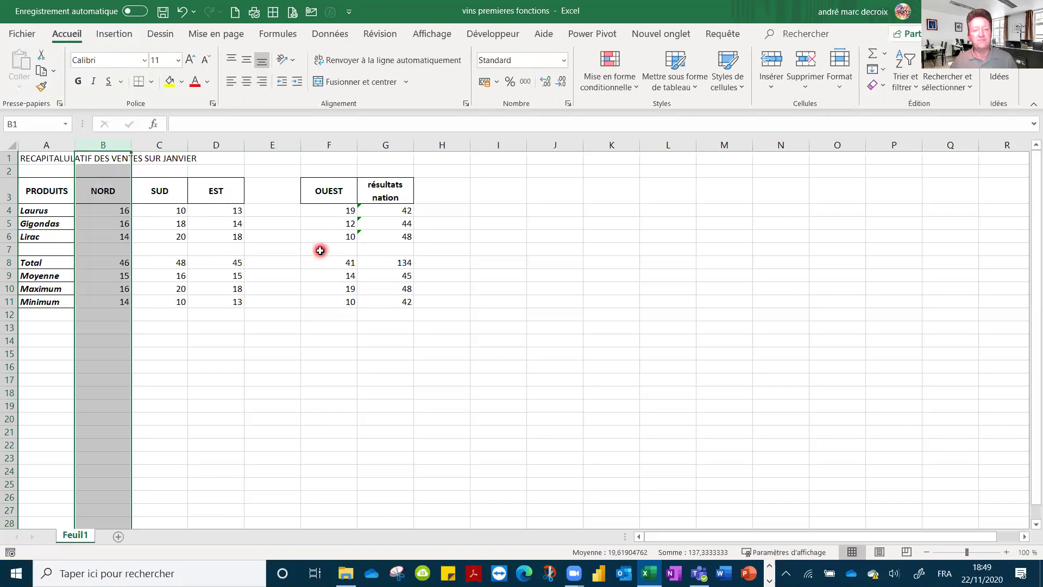
pyautogui.click(262, 195)
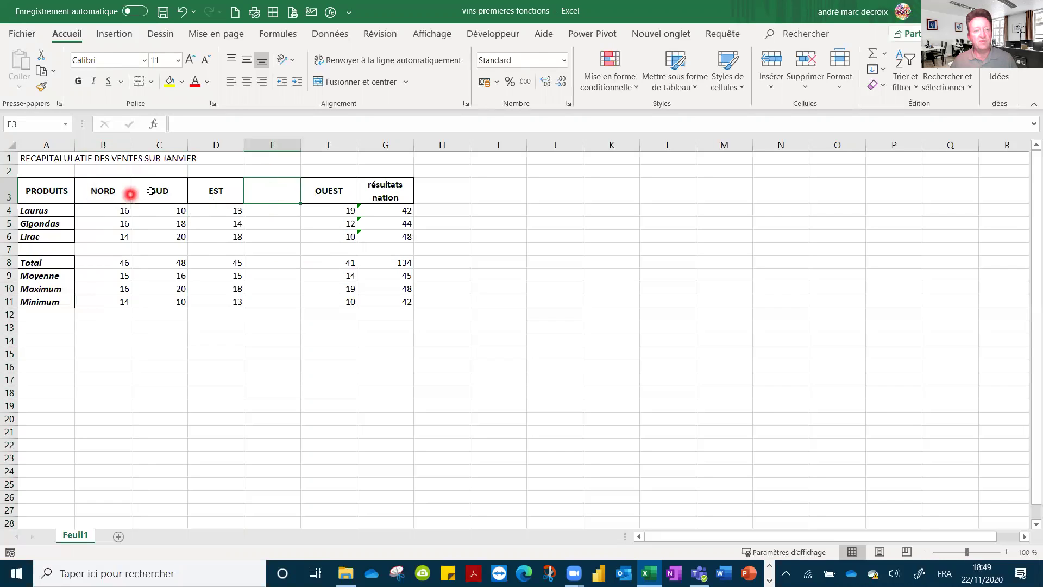
# Step: Undo the NORD column move and the blank column insertion
pyautogui.click(183, 17)
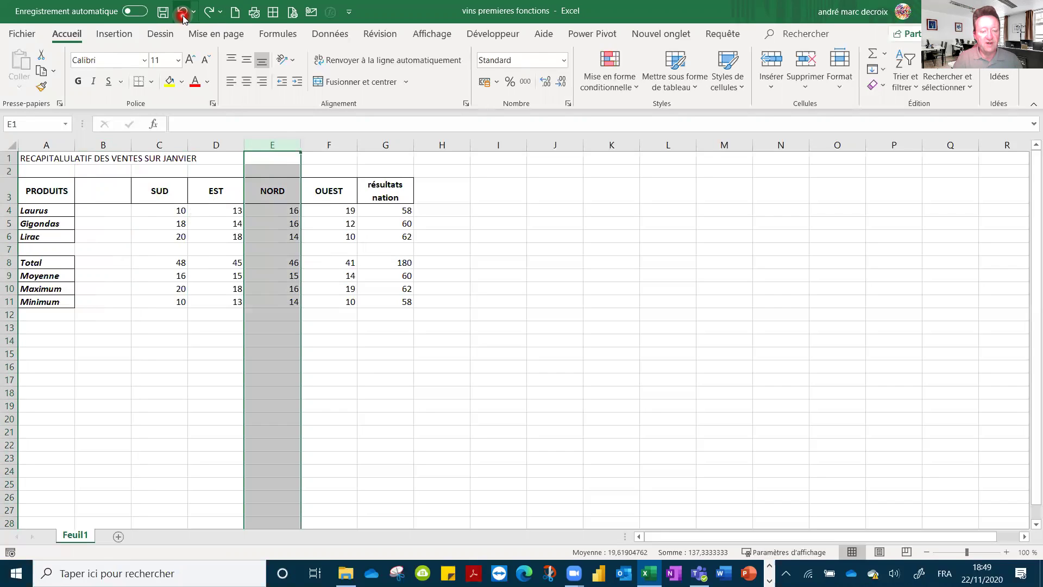
pyautogui.click(182, 17)
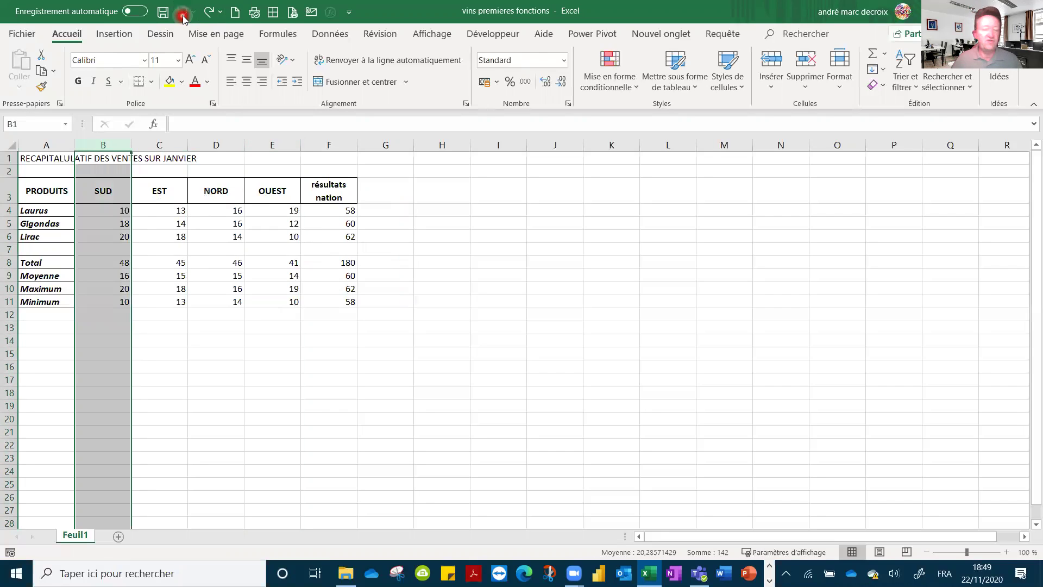
# Step: Try to move the NORD column directly onto the SUD column, declining to replace the existing data
pyautogui.click(224, 145)
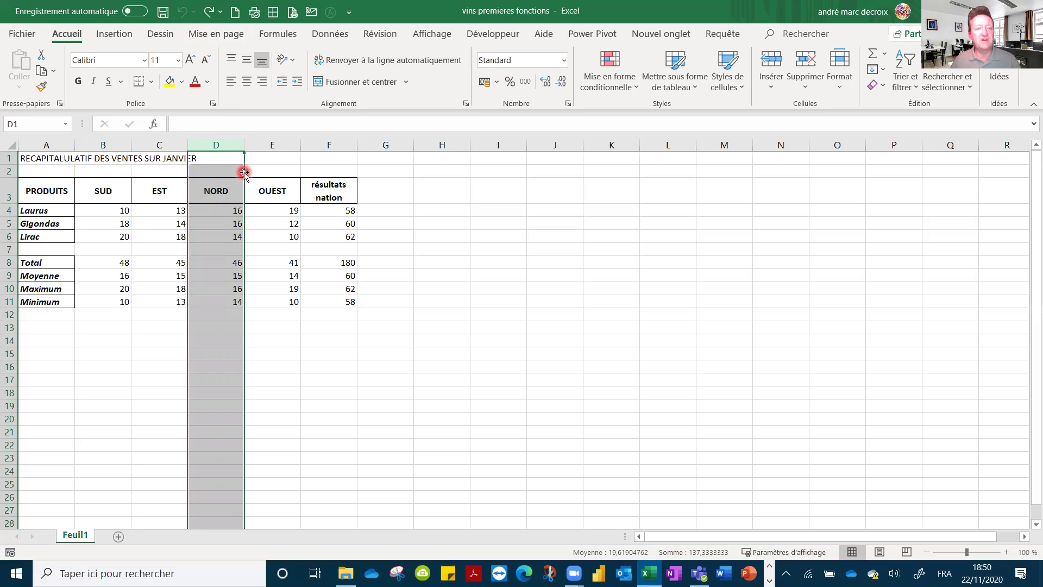
pyautogui.moveTo(244, 173); pyautogui.dragTo(112, 181)
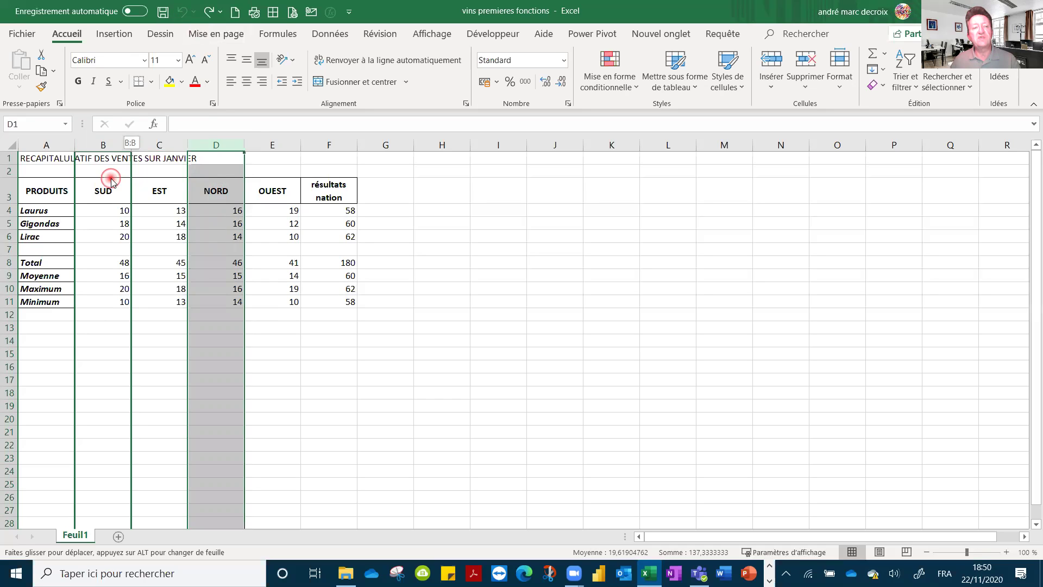
pyautogui.moveTo(111, 181); pyautogui.dragTo(111, 181)
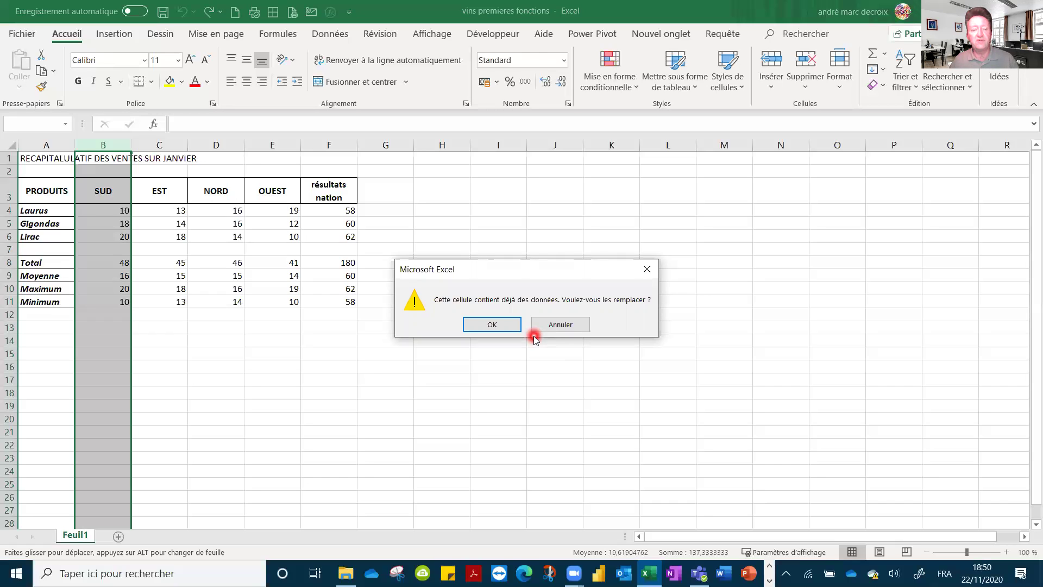
pyautogui.click(574, 325)
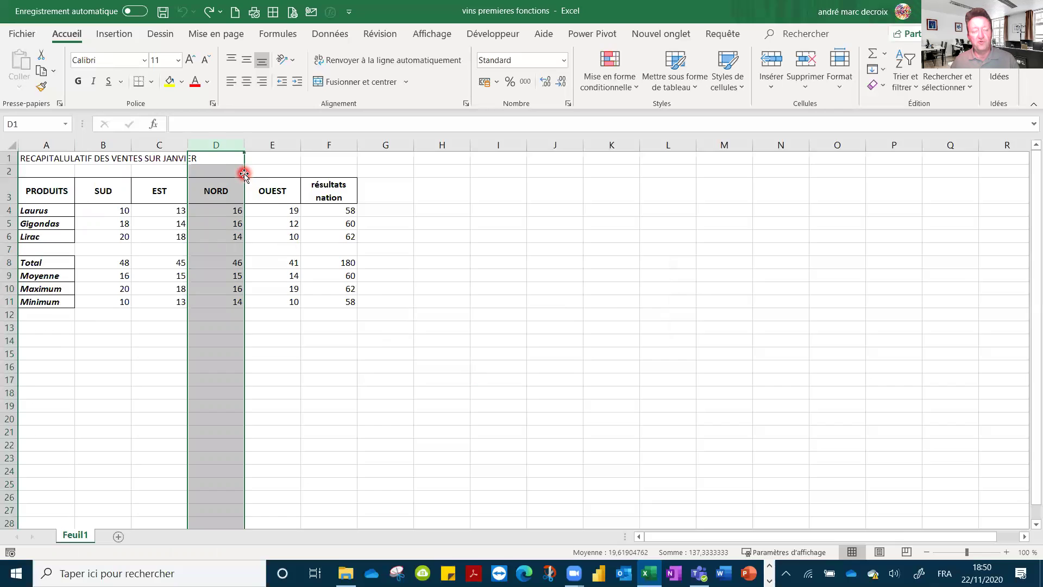
# Step: Try to cut and insert the NORD column before SUD in one move, cancelling the data replacement
pyautogui.moveTo(244, 174); pyautogui.dragTo(245, 174)
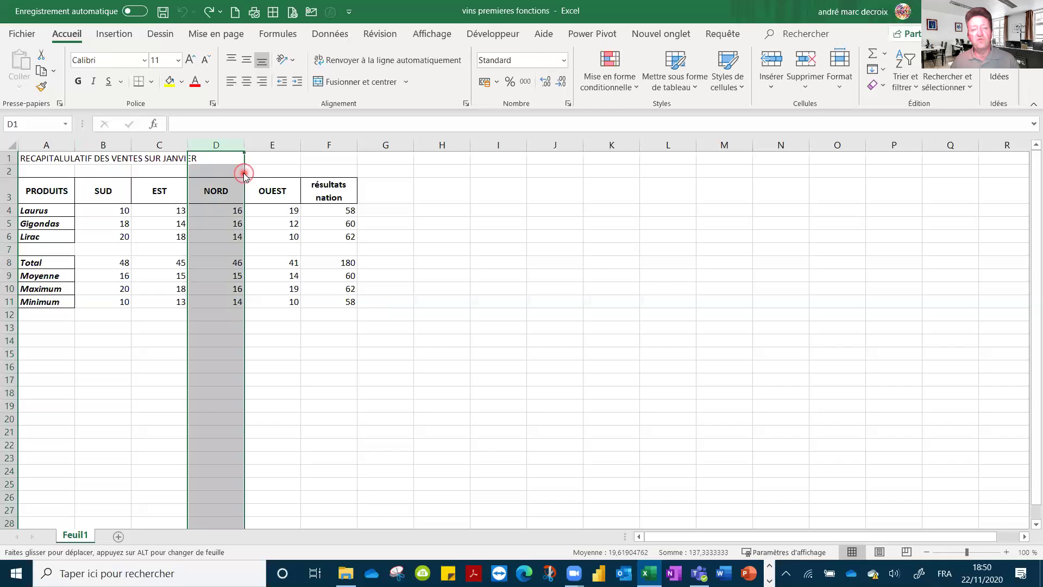
pyautogui.press('shift')
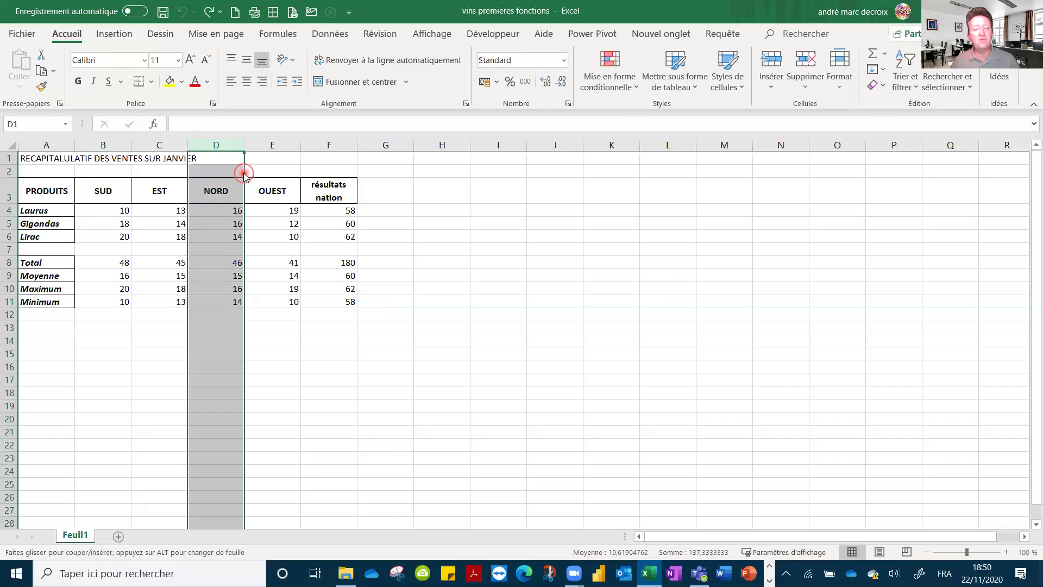
pyautogui.moveTo(244, 174); pyautogui.dragTo(155, 179)
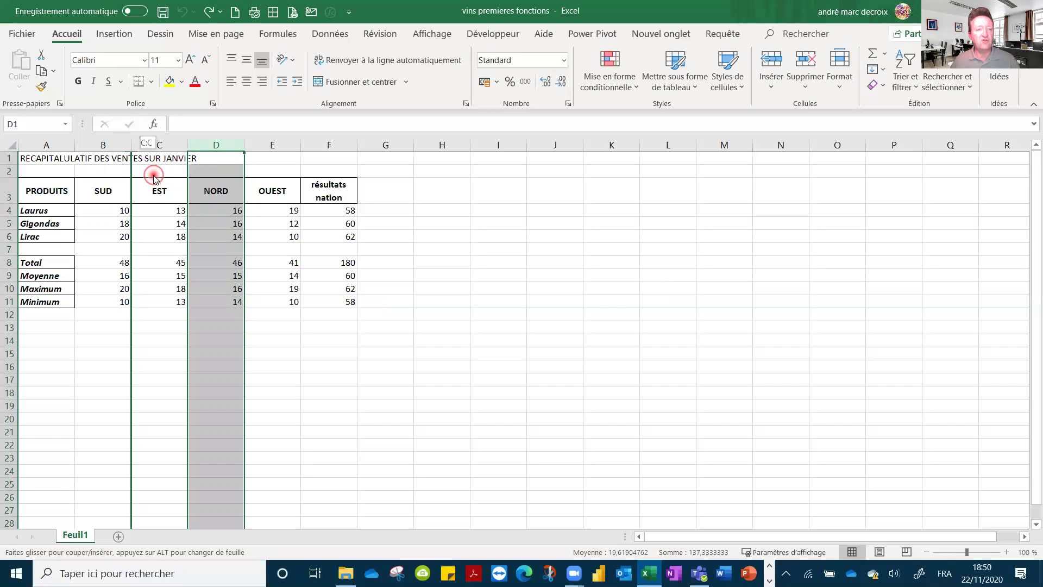
pyautogui.moveTo(155, 179); pyautogui.dragTo(104, 177)
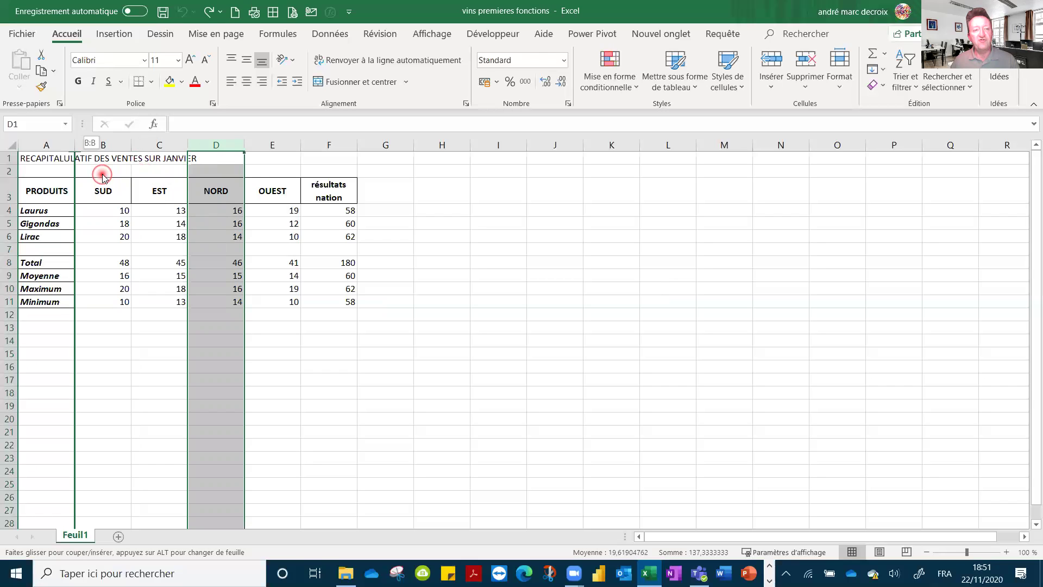
pyautogui.moveTo(103, 177); pyautogui.dragTo(103, 178)
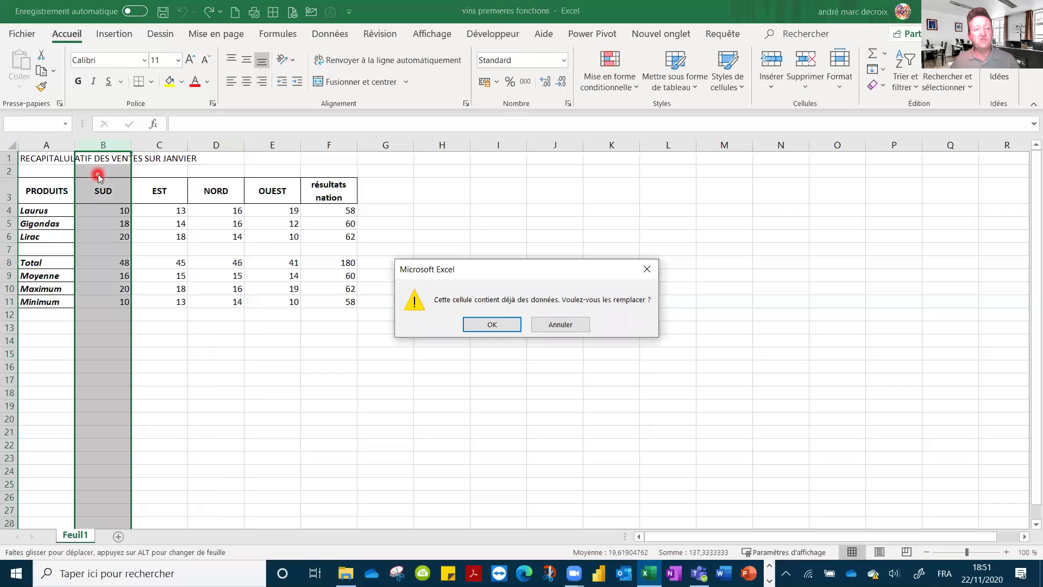
pyautogui.click(490, 327)
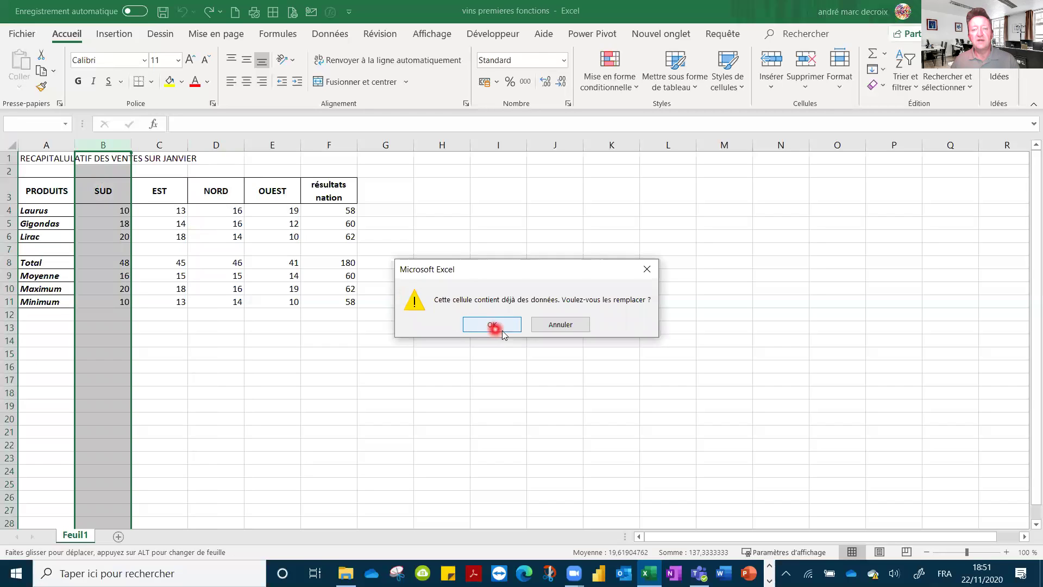
pyautogui.click(552, 327)
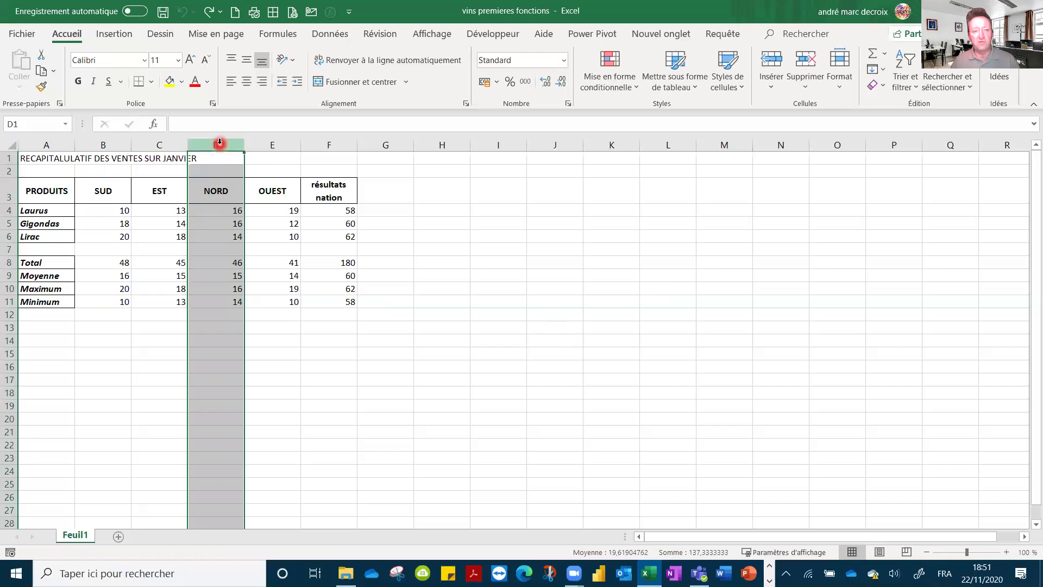
# Step: Move the NORD column between PRODUITS and SUD by inserting it without overwriting data, and select the EST and OUEST columns
pyautogui.moveTo(248, 179)
pyautogui.mouseDown()
pyautogui.moveTo(207, 195)
pyautogui.moveTo(124, 194)
pyautogui.moveTo(82, 180)
pyautogui.mouseUp()
pyautogui.press('shift')
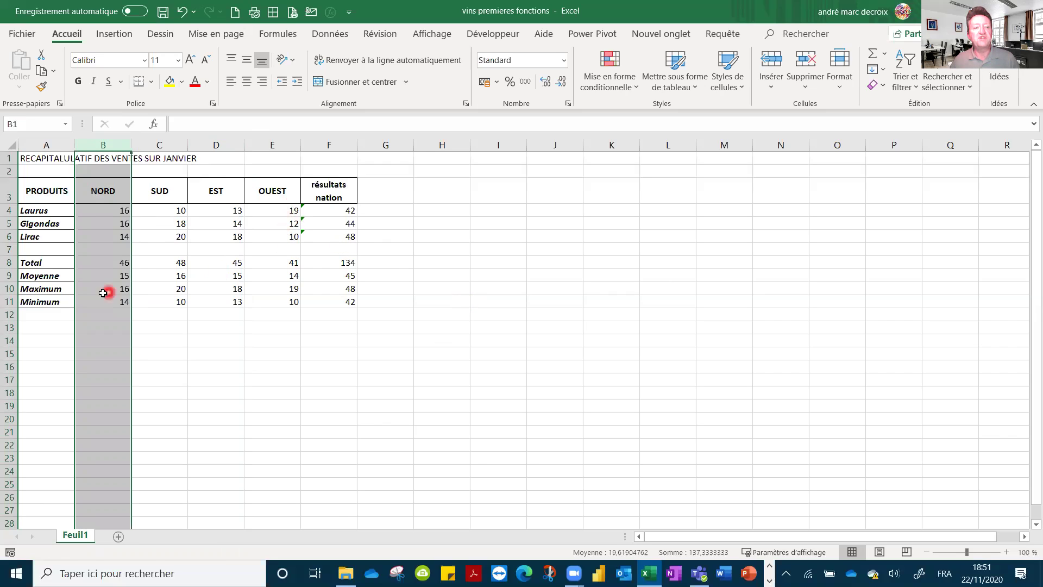
pyautogui.click(215, 145)
pyautogui.moveTo(238, 138); pyautogui.dragTo(265, 142)
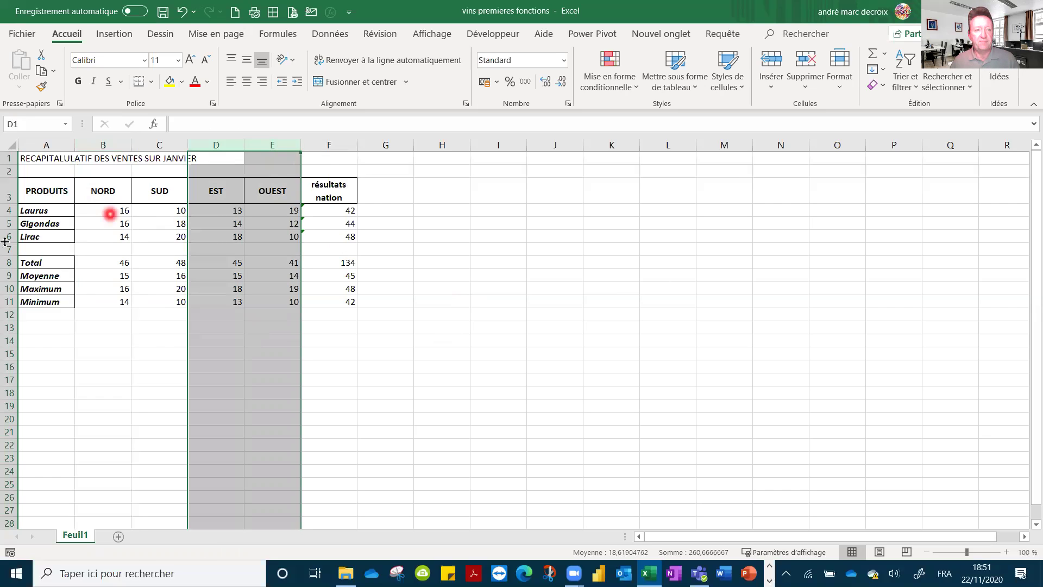
# Step: Move the whole Lirac row above the Laurus row as an insertion, and undo that row move
pyautogui.click(22, 236)
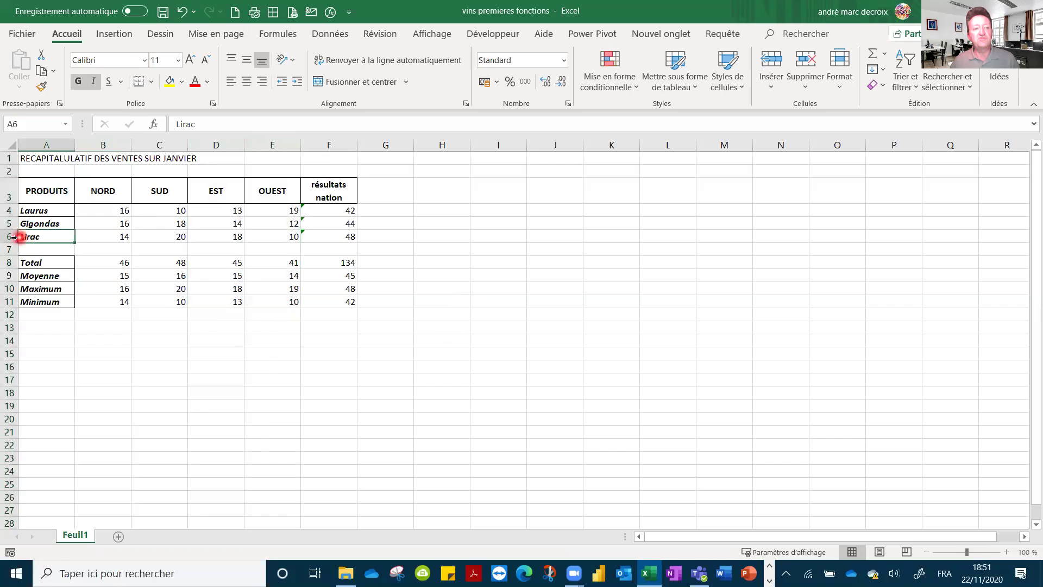
pyautogui.click(9, 236)
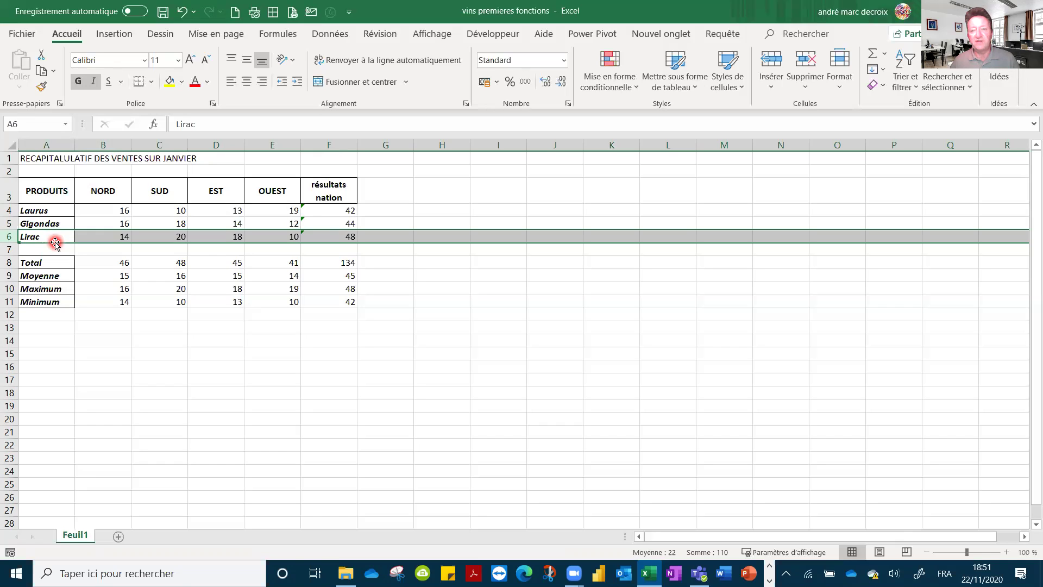
pyautogui.moveTo(56, 243); pyautogui.dragTo(56, 246)
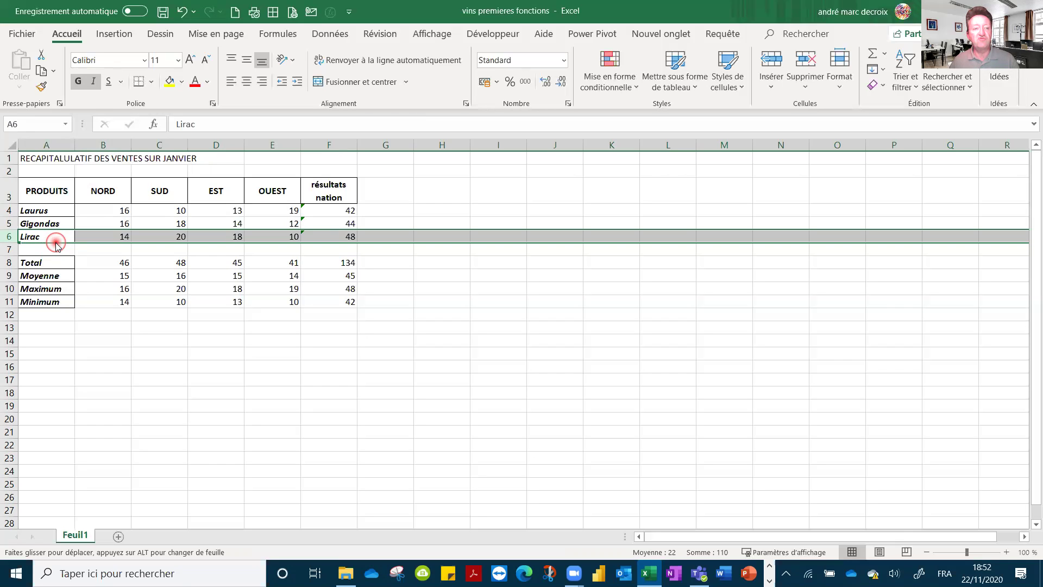
pyautogui.press('shift')
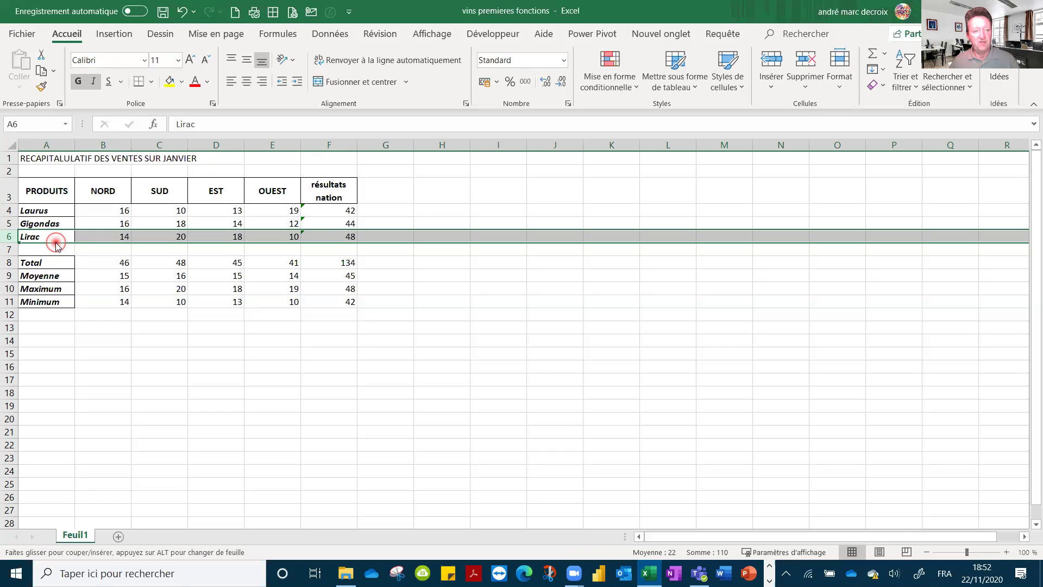
pyautogui.moveTo(56, 245); pyautogui.dragTo(66, 207)
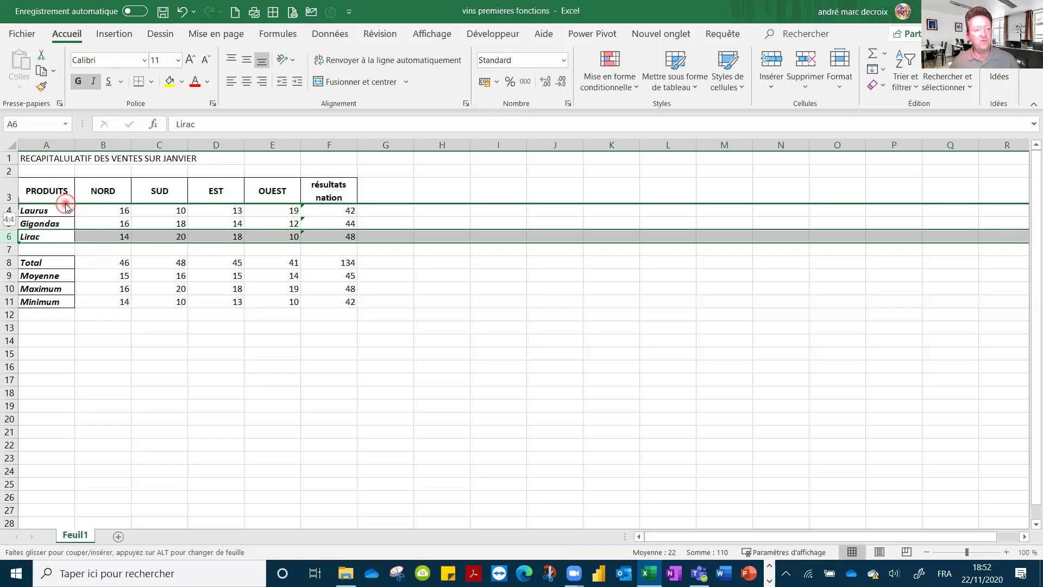
pyautogui.moveTo(66, 206); pyautogui.dragTo(66, 205)
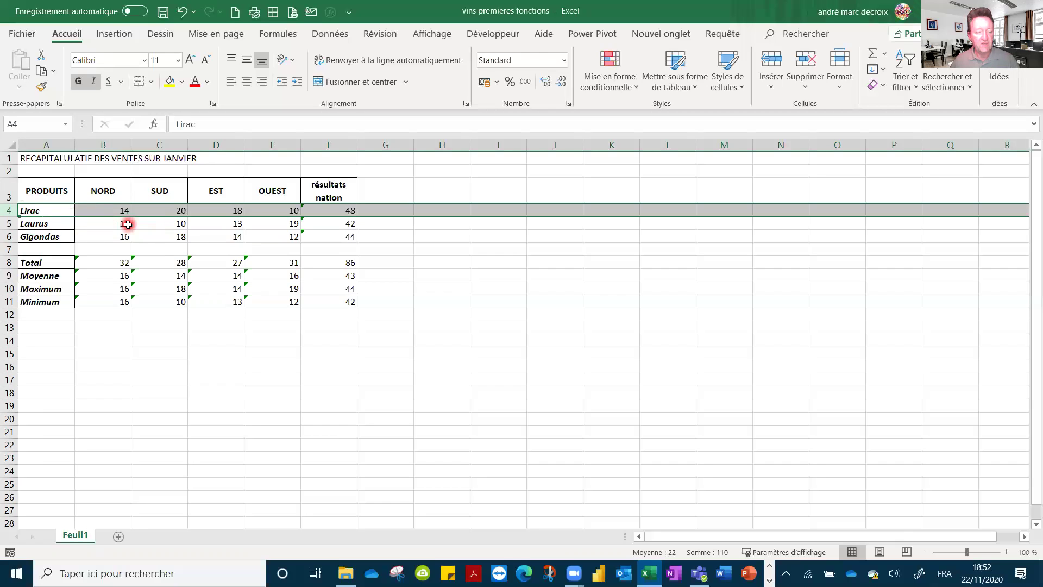
pyautogui.hotkey('ctrl', 'z')
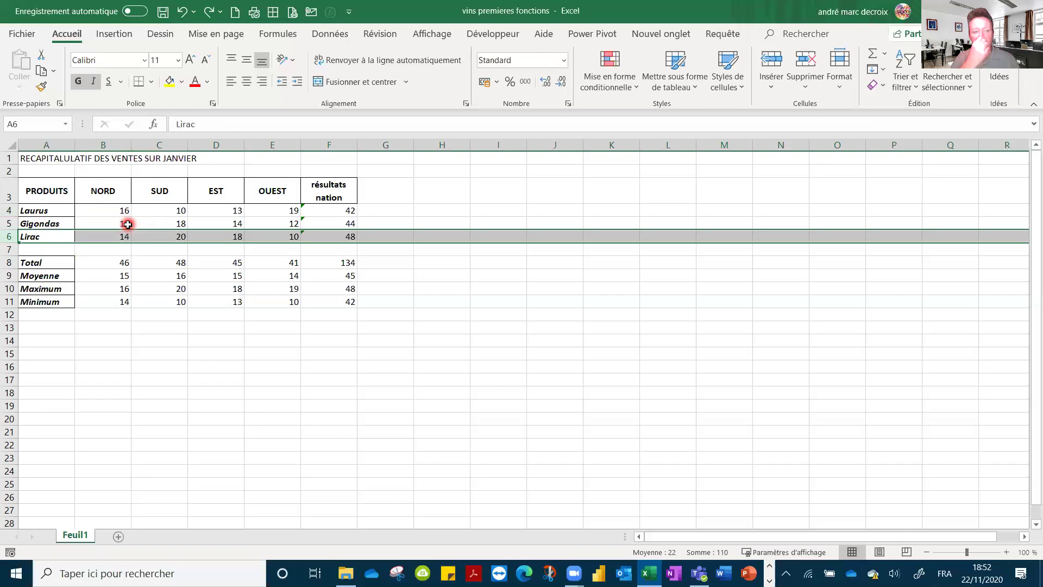